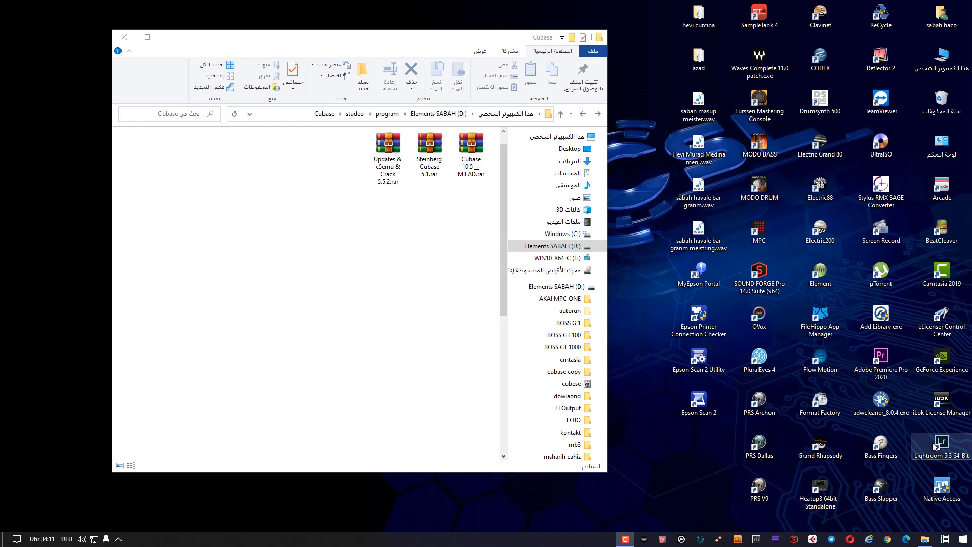
- Extract the Steinberg Cubase 5.1.rar archive into its own Steinberg Cubase 5.1 folder
click(428, 146)
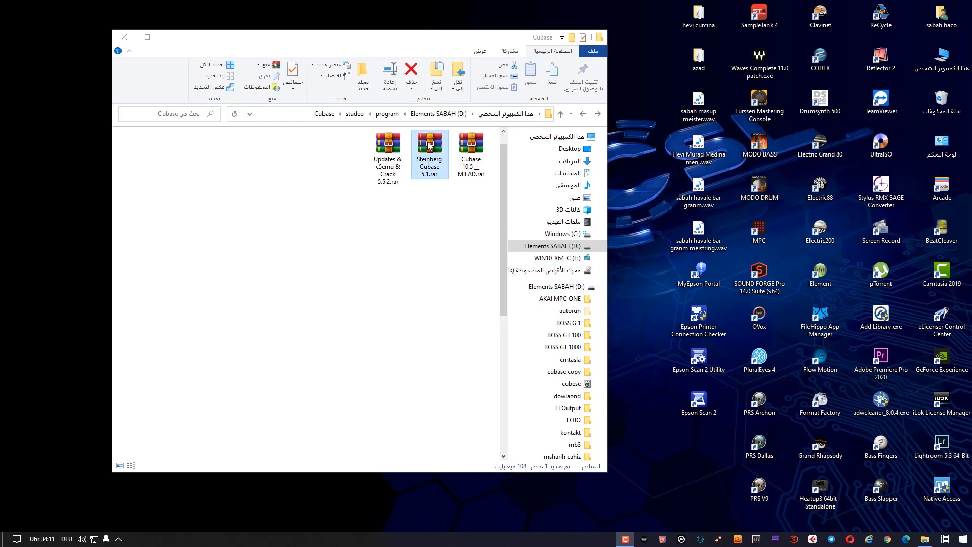
click(428, 147)
right_click(429, 147)
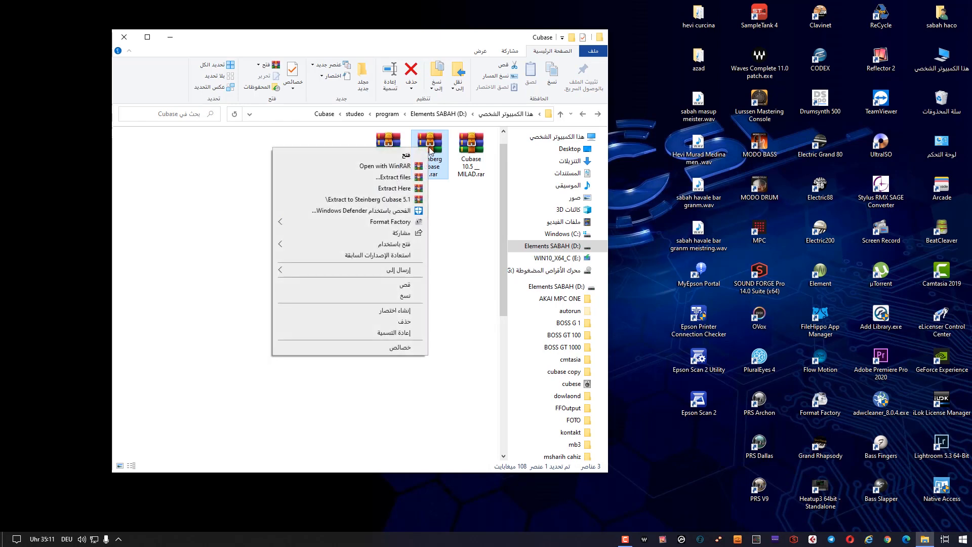
click(409, 199)
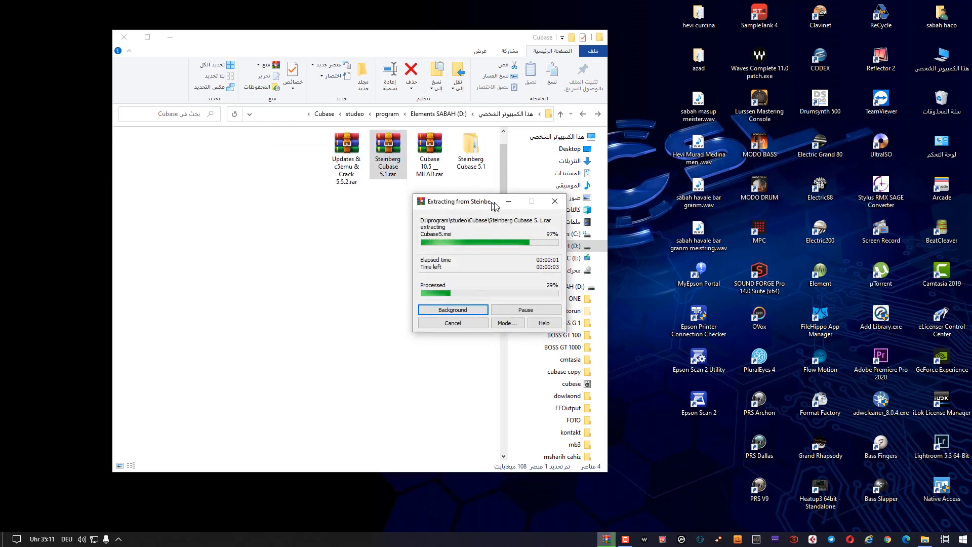
drag(491, 203, 583, 213)
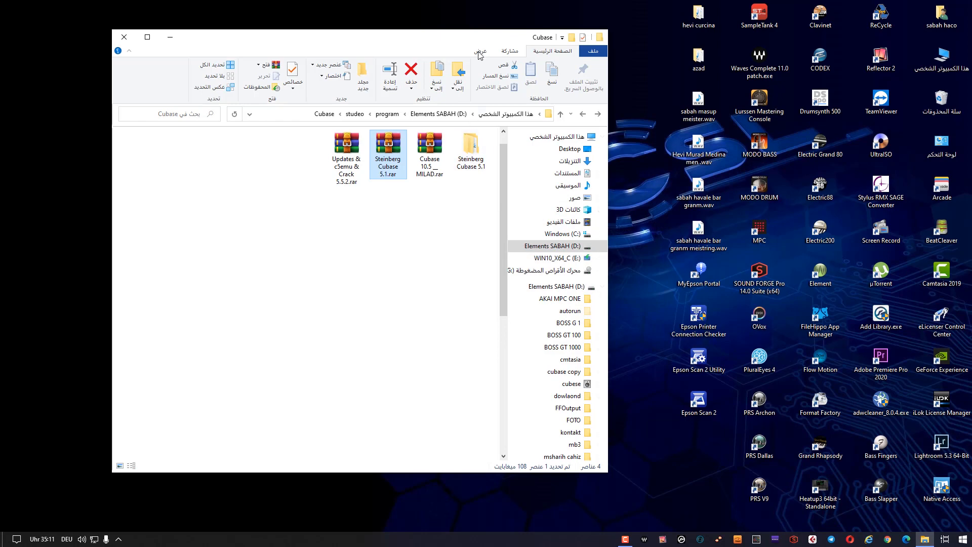
- Open the extracted Steinberg Cubase 5.1 folder and its inner folder of the same name
drag(476, 45, 391, 37)
double_click(383, 141)
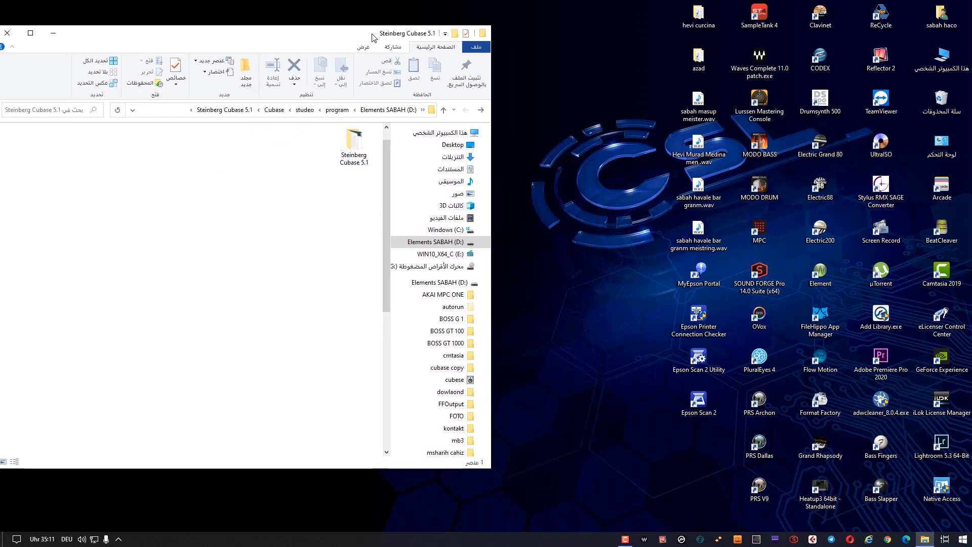
double_click(382, 139)
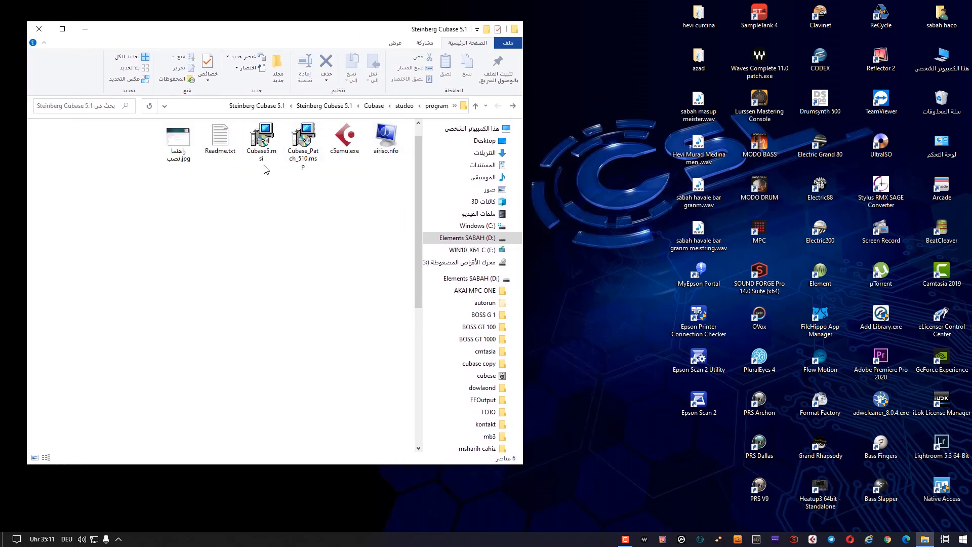
- Install Cubase 5 from Cubase5.msi, accepting the license agreement and keeping the default options and target folder
double_click(262, 149)
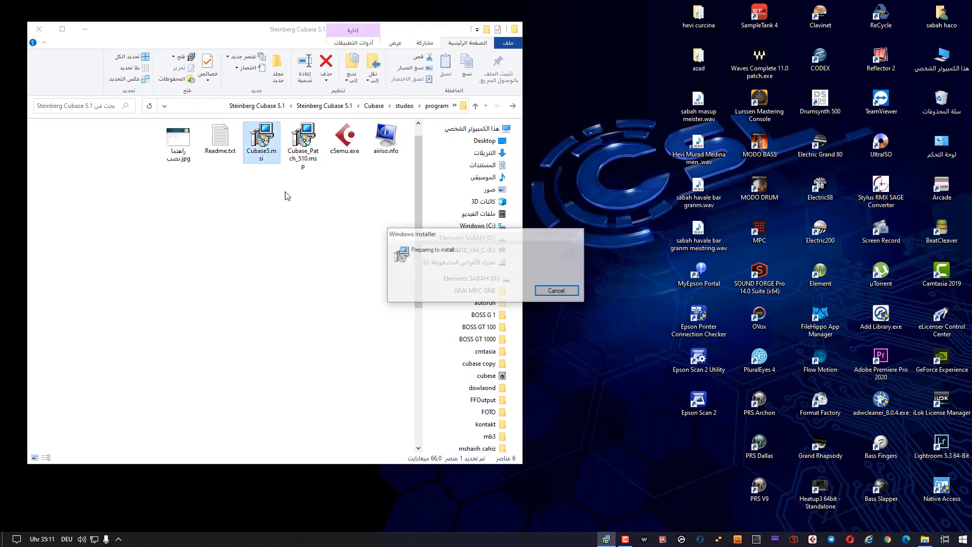
click(536, 348)
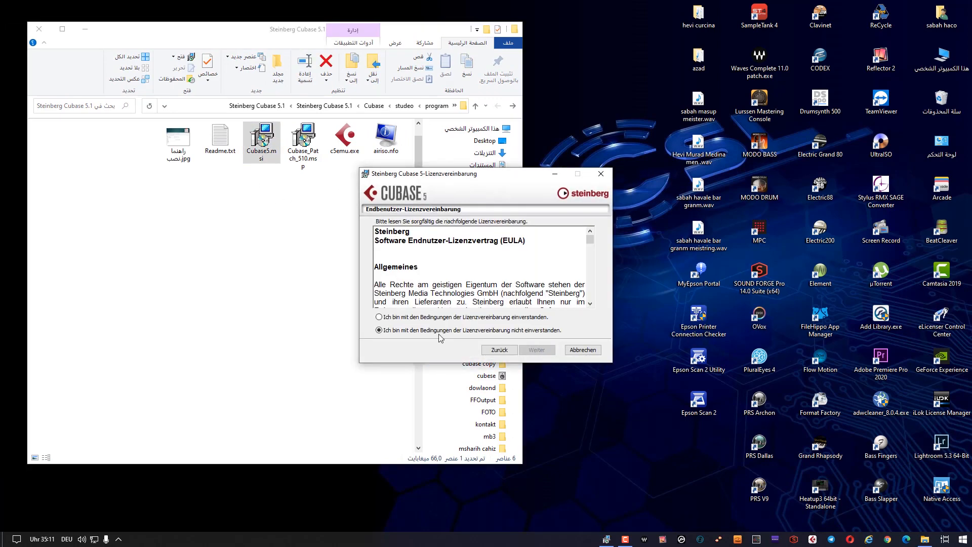
click(417, 317)
click(536, 350)
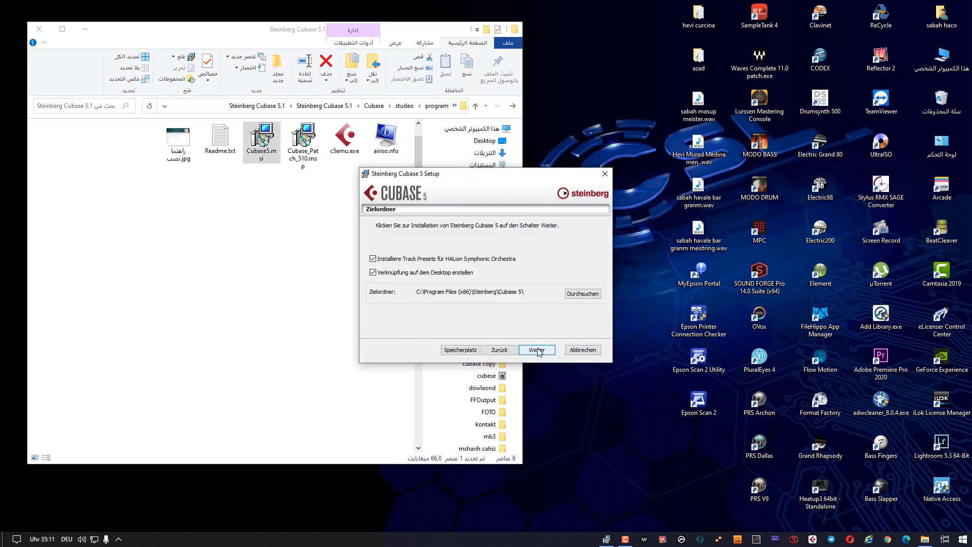
click(536, 349)
click(536, 349)
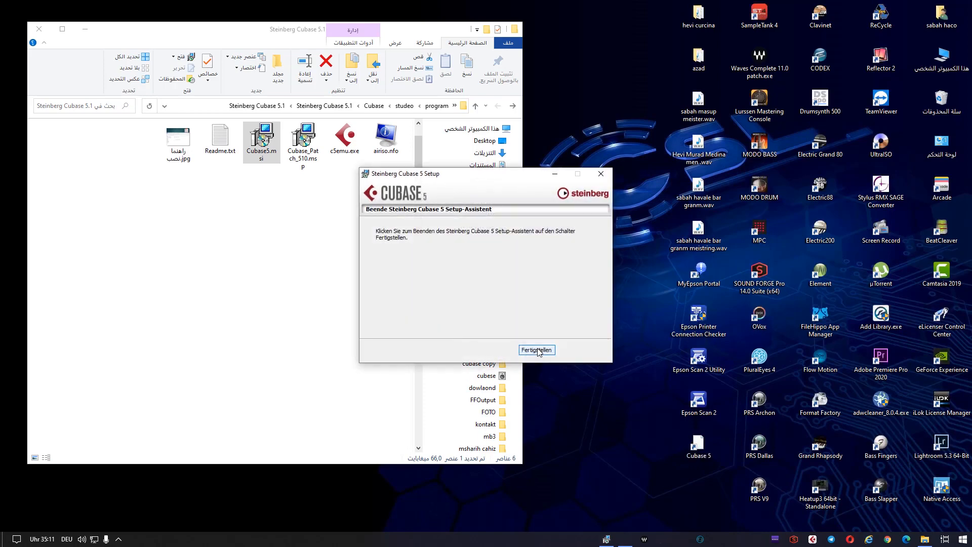
click(536, 349)
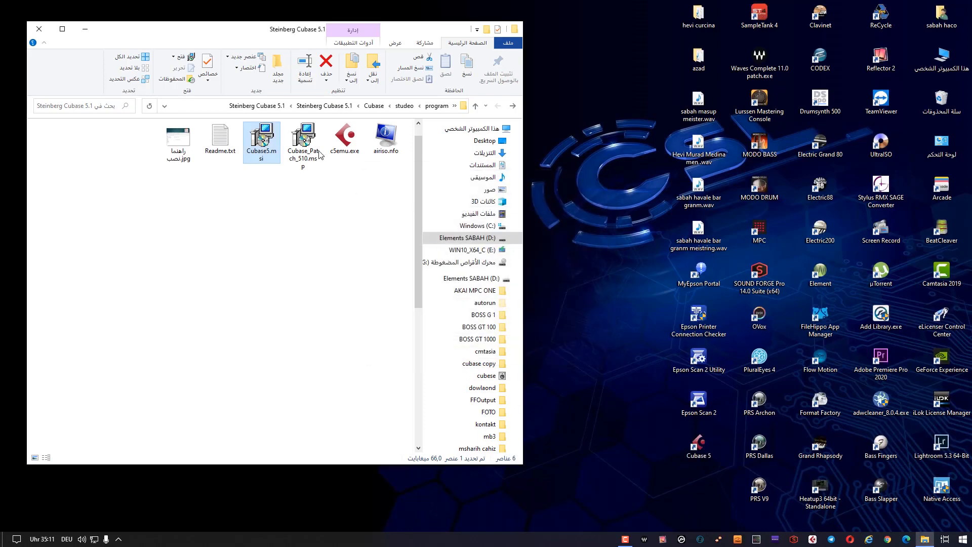
- Install the Cubase 5.1 update from Cubase_Patch_510.msp and finish its setup wizard
double_click(303, 142)
click(539, 348)
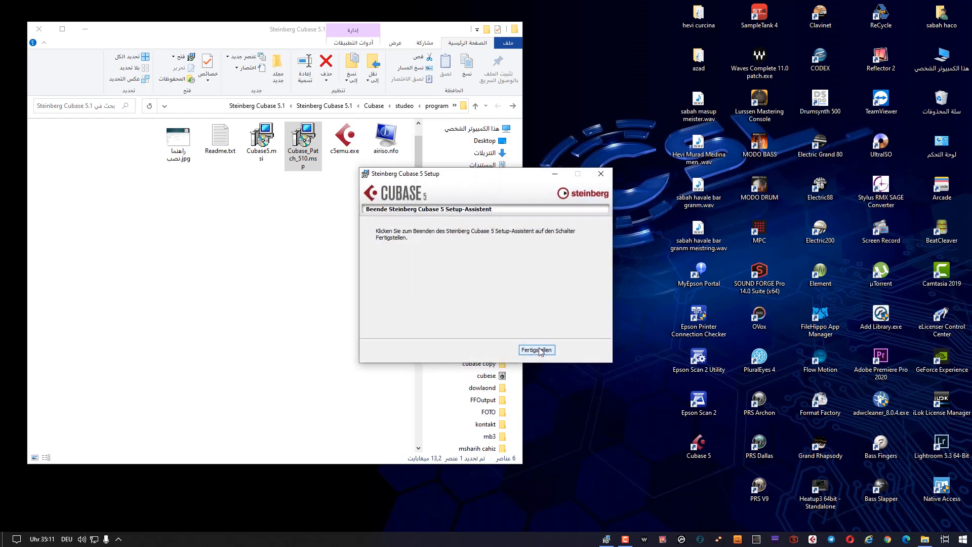
click(538, 348)
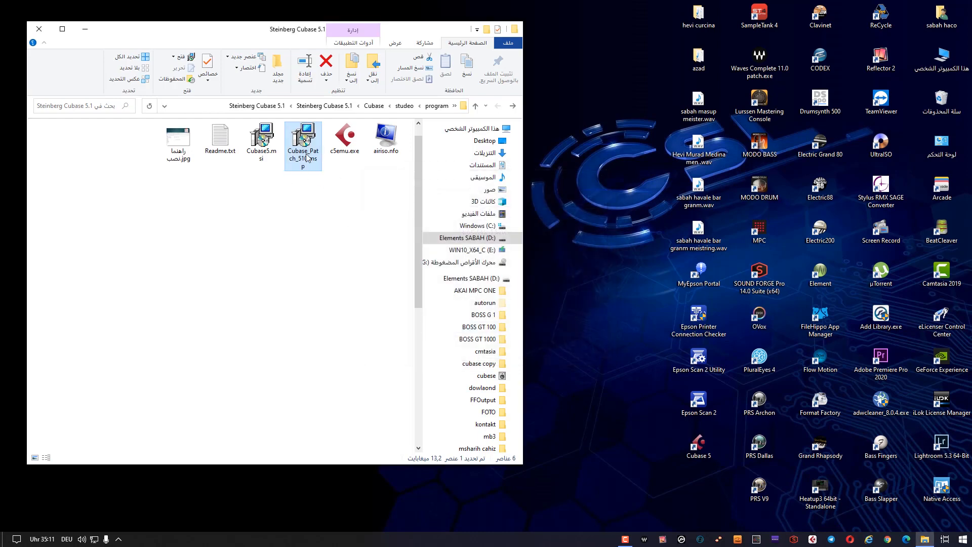
- Install the Steinberg Cubase v5.1 Dongle Emulator from c5emu.exe and launch Cubase 5 from the desktop
double_click(344, 145)
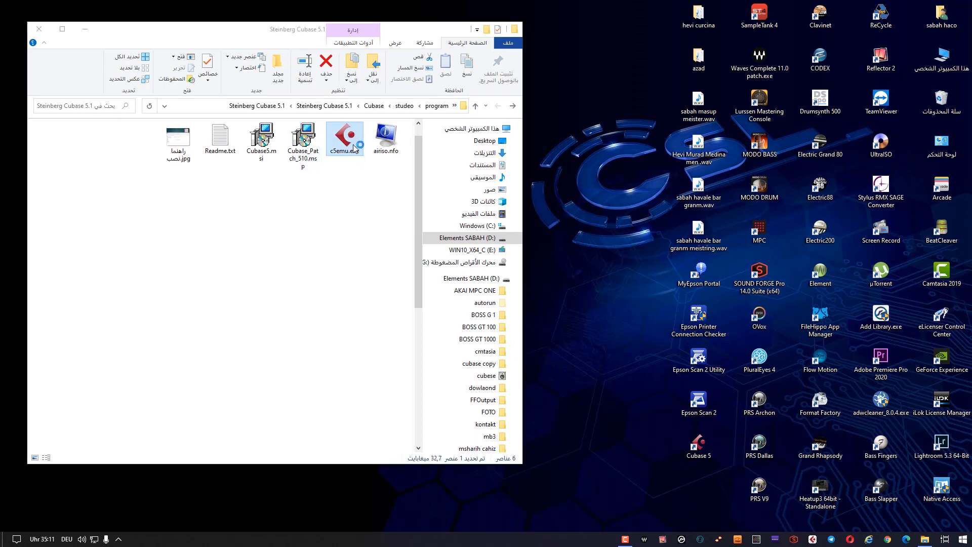
click(496, 292)
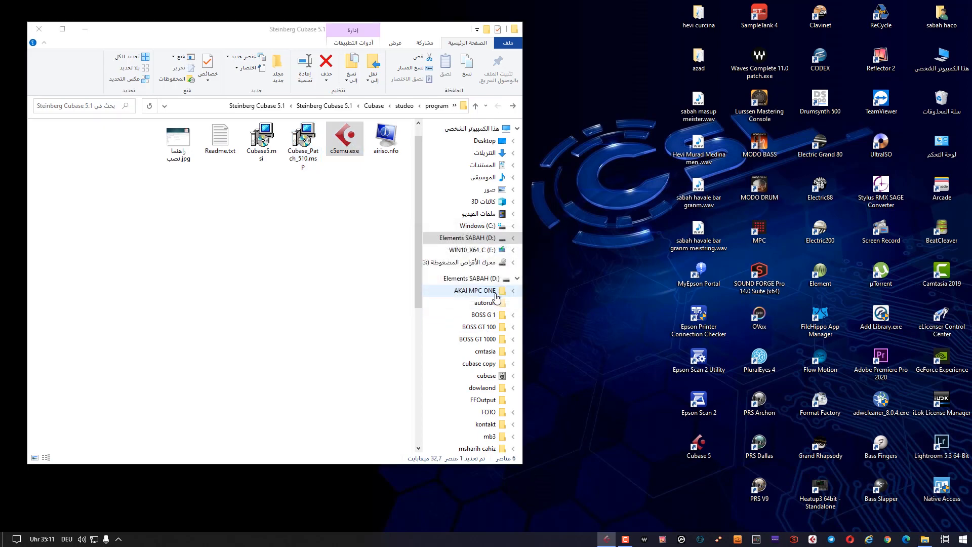
click(544, 353)
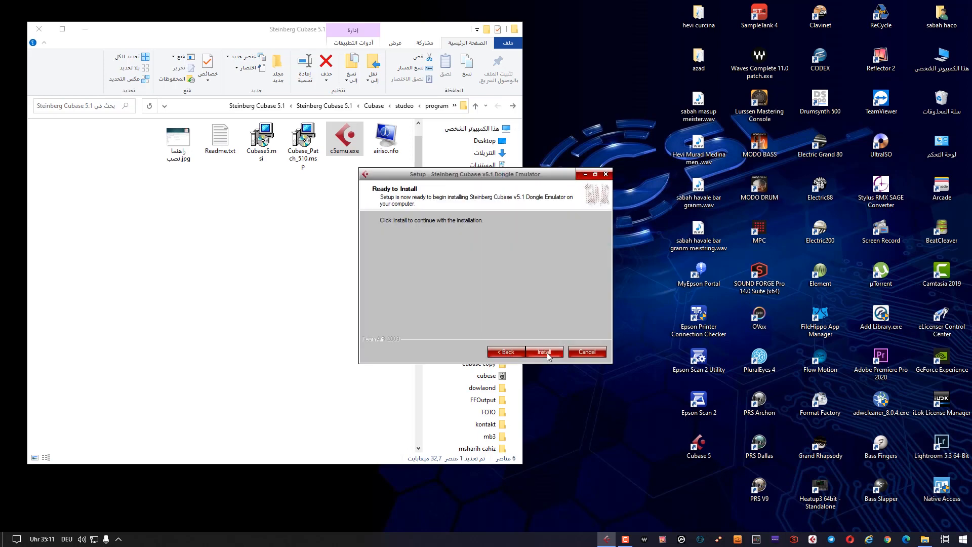
click(545, 352)
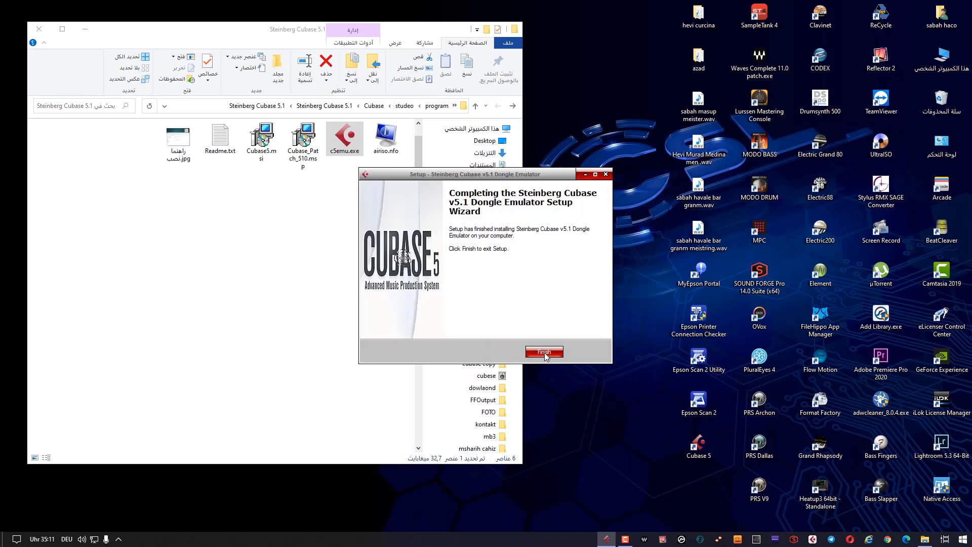
click(545, 352)
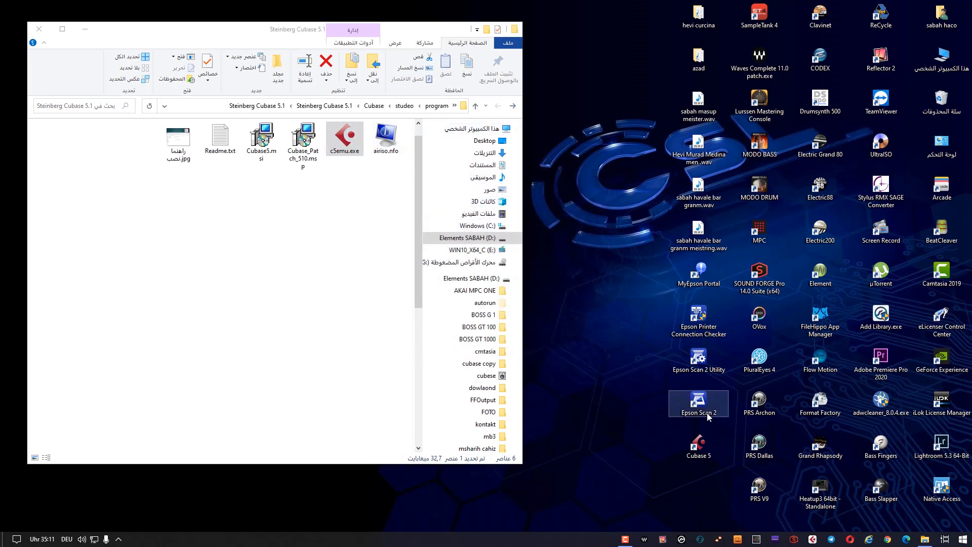
double_click(701, 447)
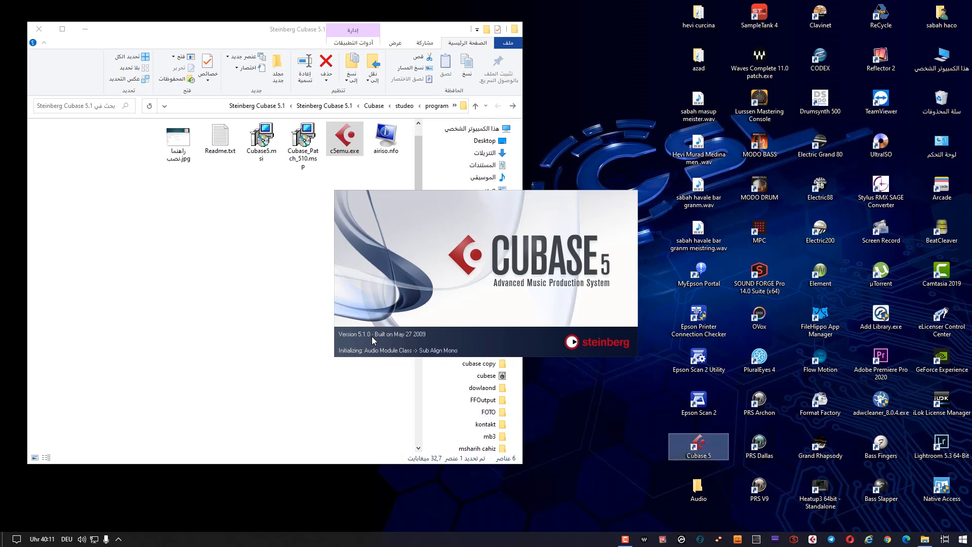
- Return to the main Cubase folder and extract Updates & c5emu & Crack 5.5.2.rar into its own folder
click(517, 108)
click(513, 106)
click(513, 106)
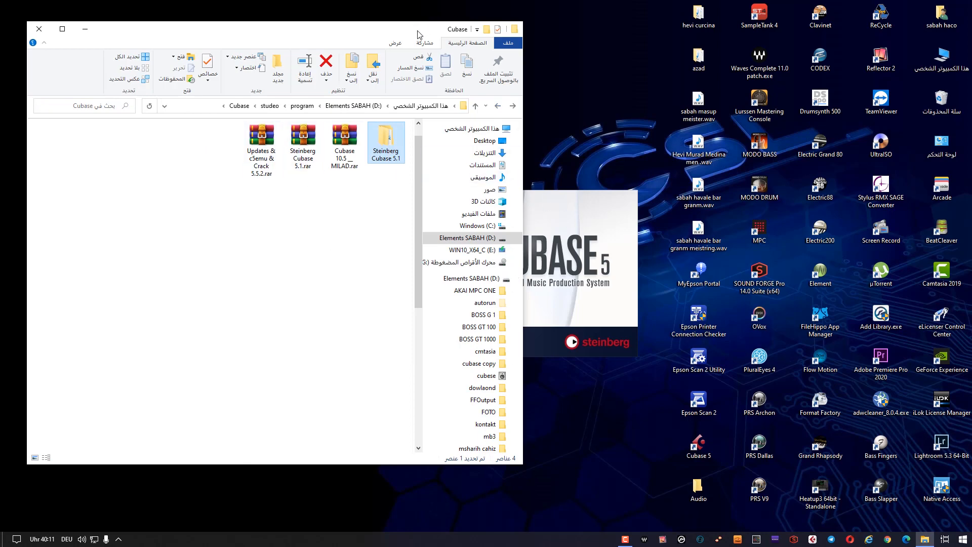
drag(418, 34, 183, 62)
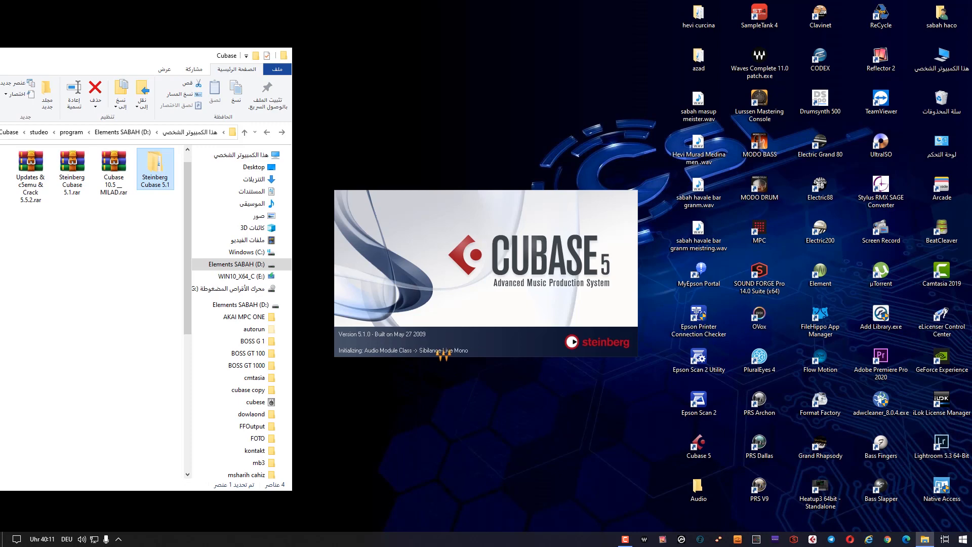
drag(151, 63, 292, 50)
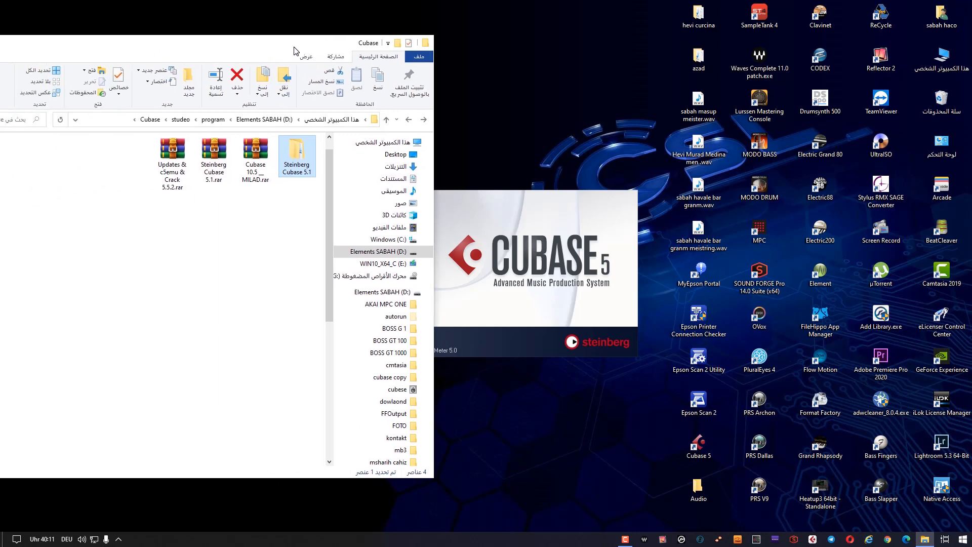
right_click(173, 153)
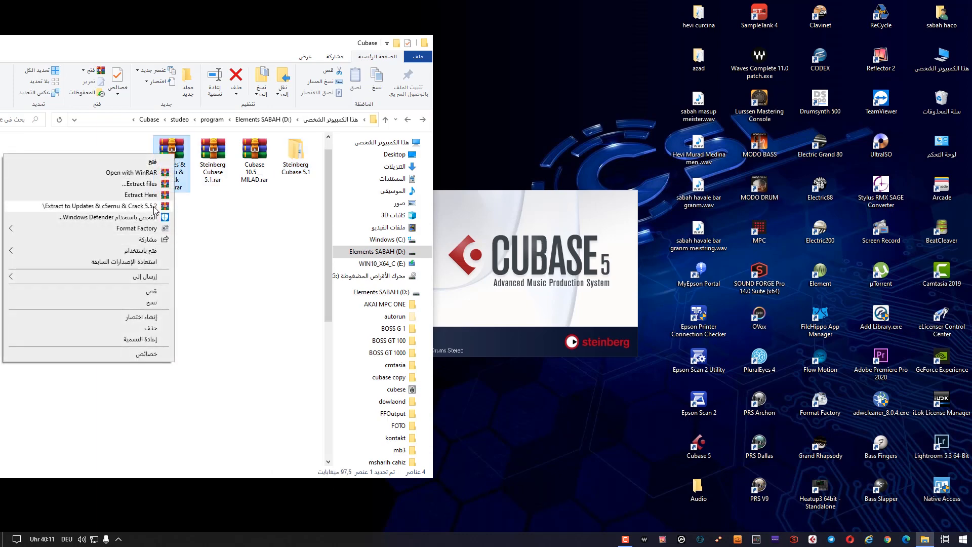
click(154, 206)
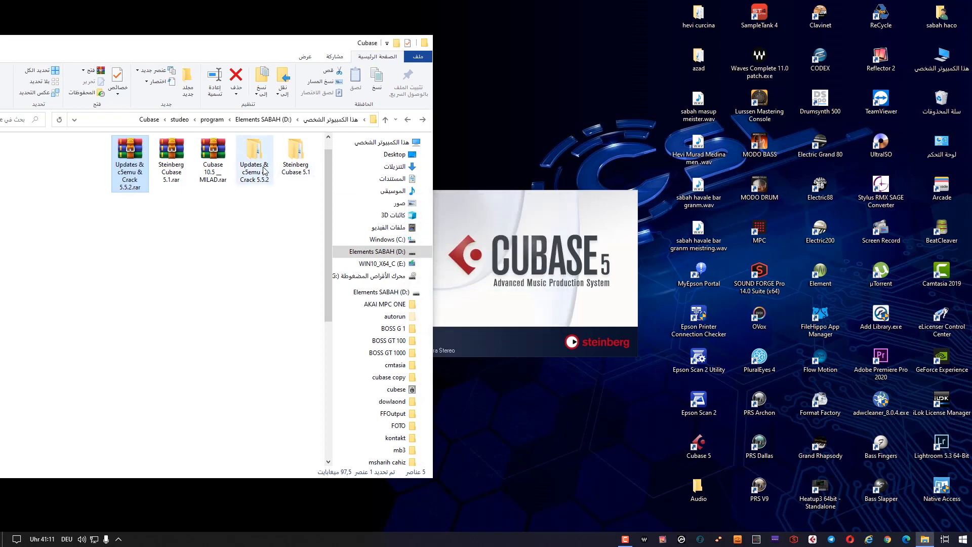
- Create a new project in Cubase 5 from the Empty template and close the program
drag(317, 44, 203, 47)
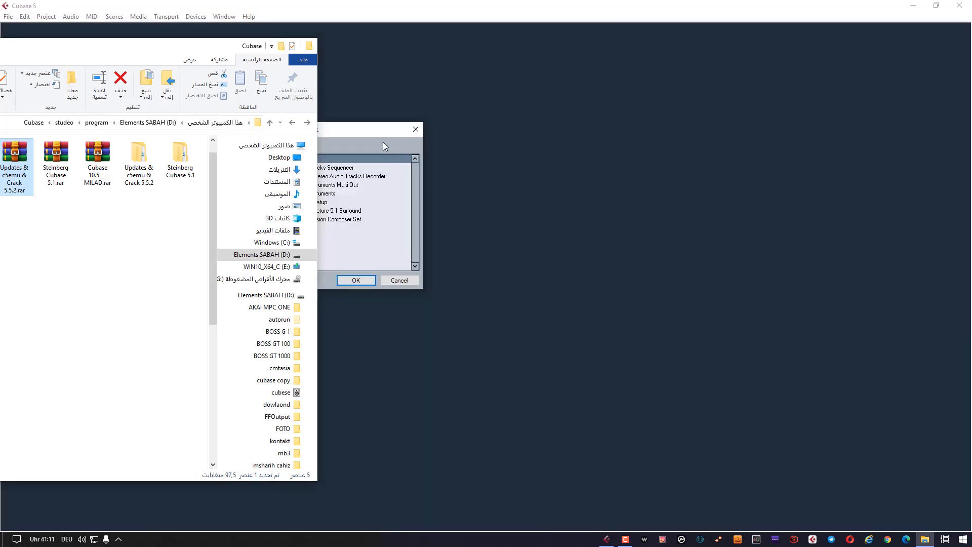
click(383, 145)
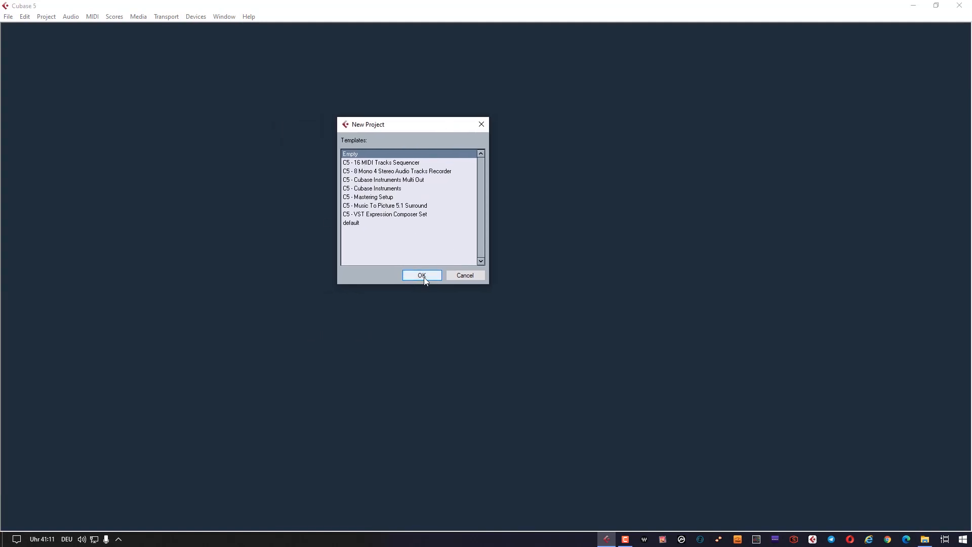
click(421, 275)
click(468, 337)
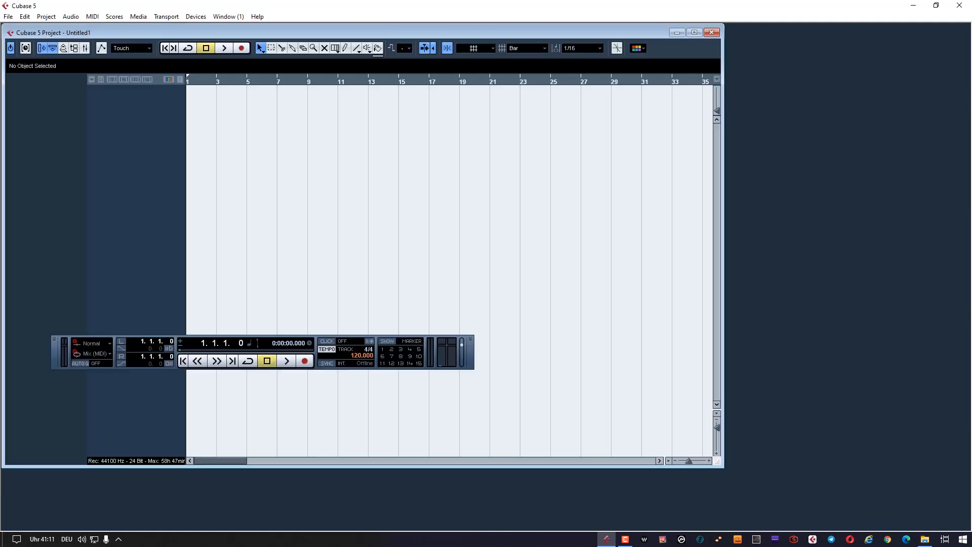
click(958, 6)
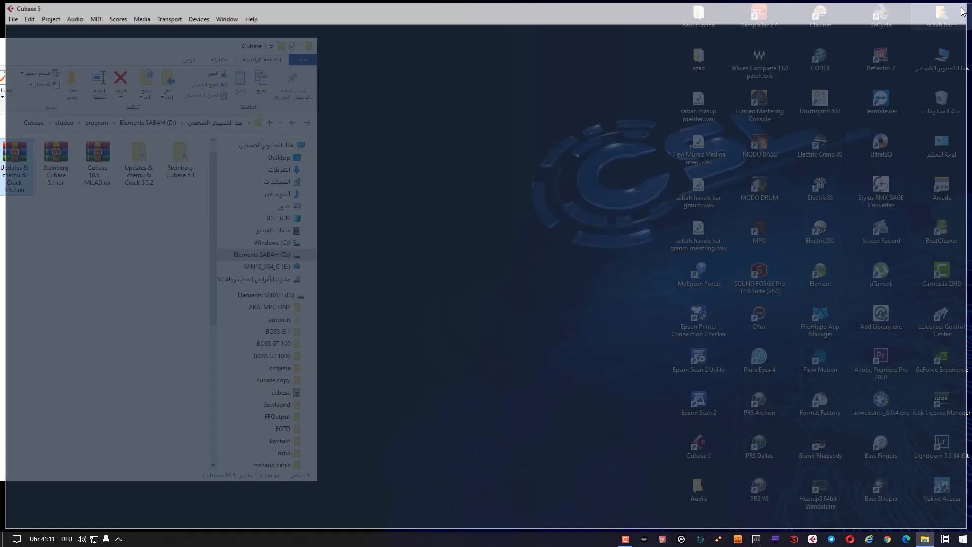
- Open the inner Updates & c5emu & Crack 5.5.2 folder and run Setup.exe to install the Cubase v5.1.2 32bit update
drag(193, 52, 395, 42)
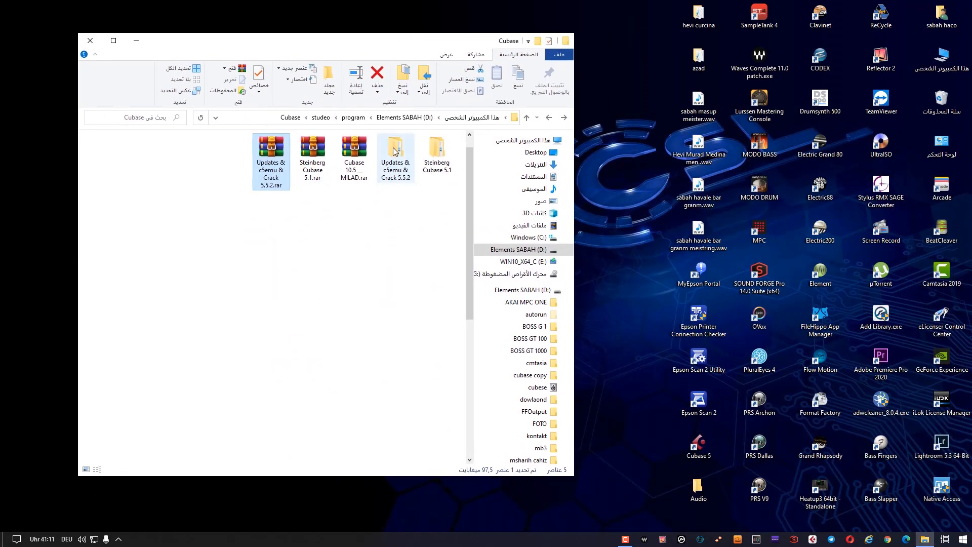
double_click(393, 158)
double_click(428, 175)
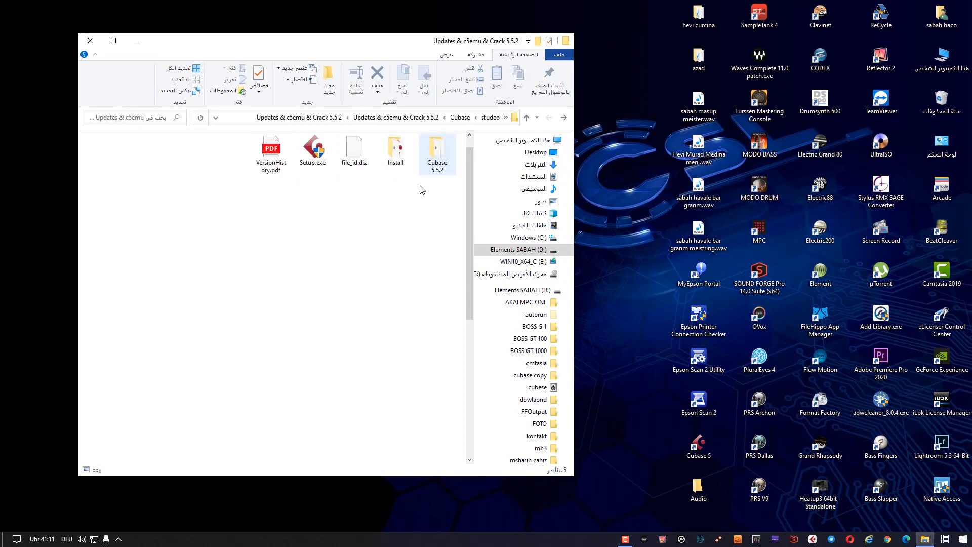
double_click(314, 151)
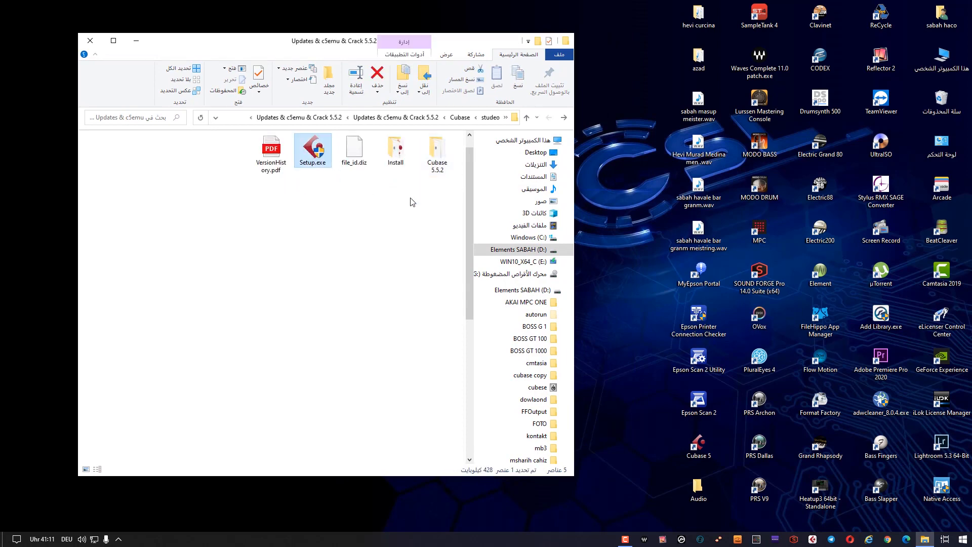
click(533, 350)
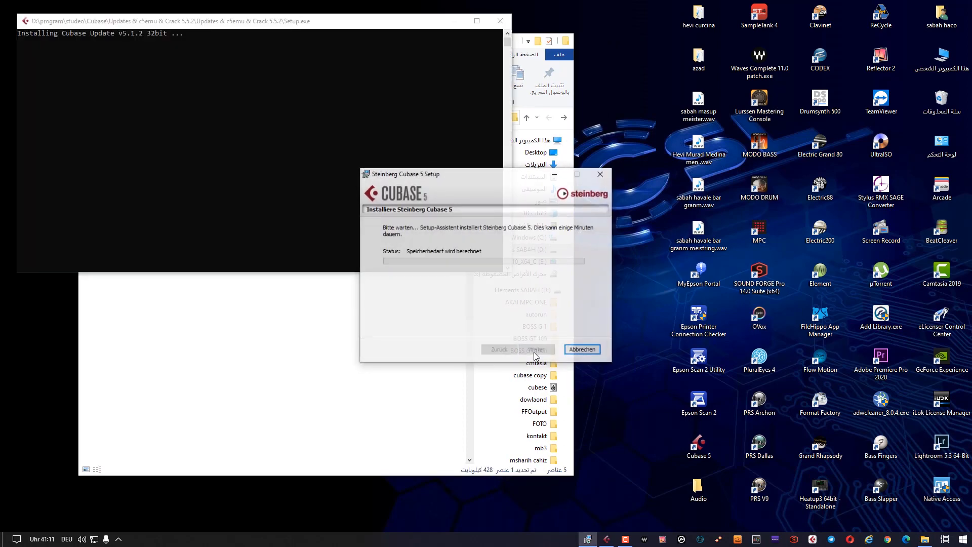
click(535, 354)
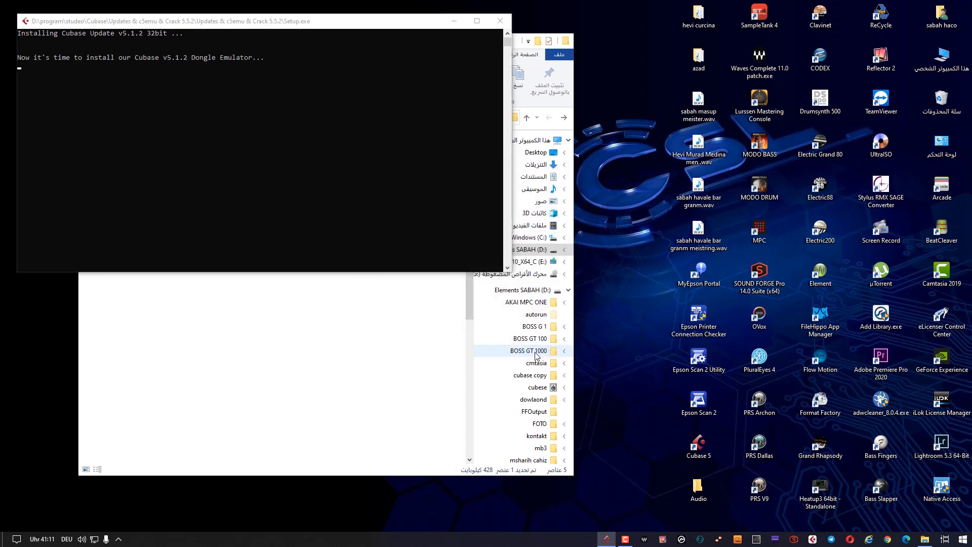
- Install the Steinberg Cubase v5.1.2 Dongle Emulator through its setup wizard and finish the console installer
click(499, 292)
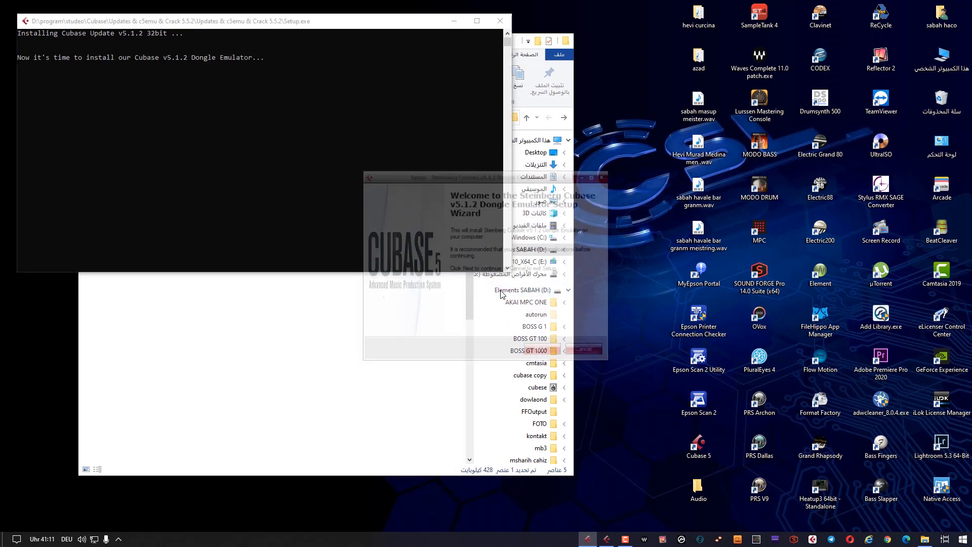
click(540, 351)
click(541, 351)
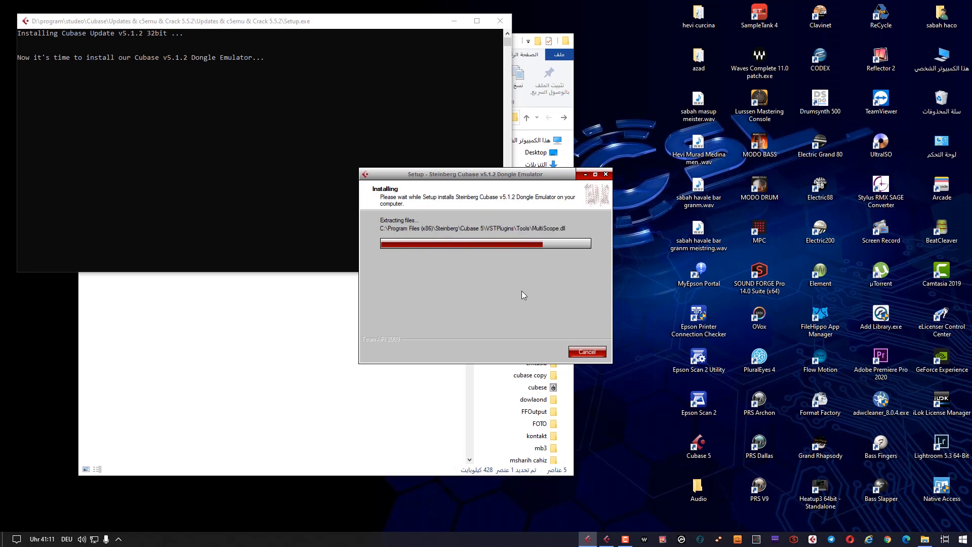
click(540, 352)
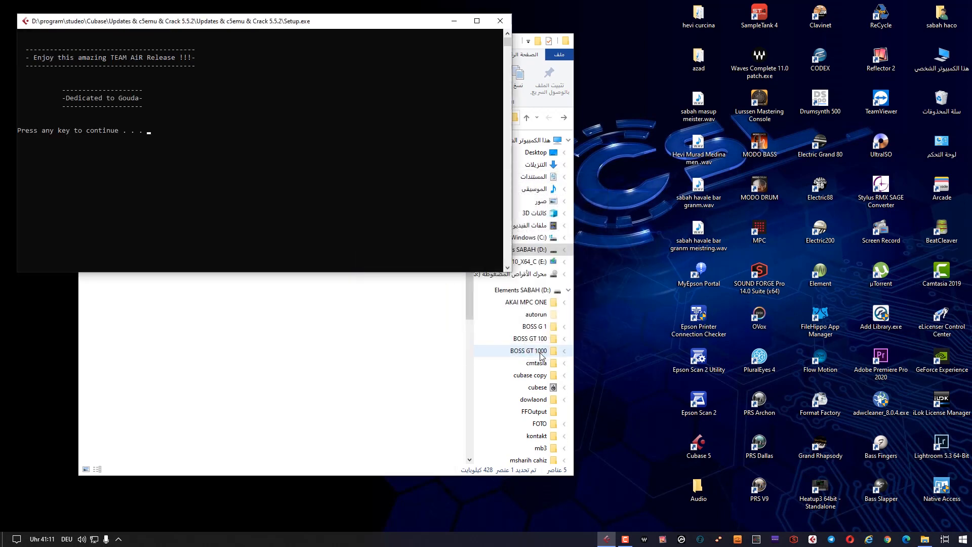
key(Return)
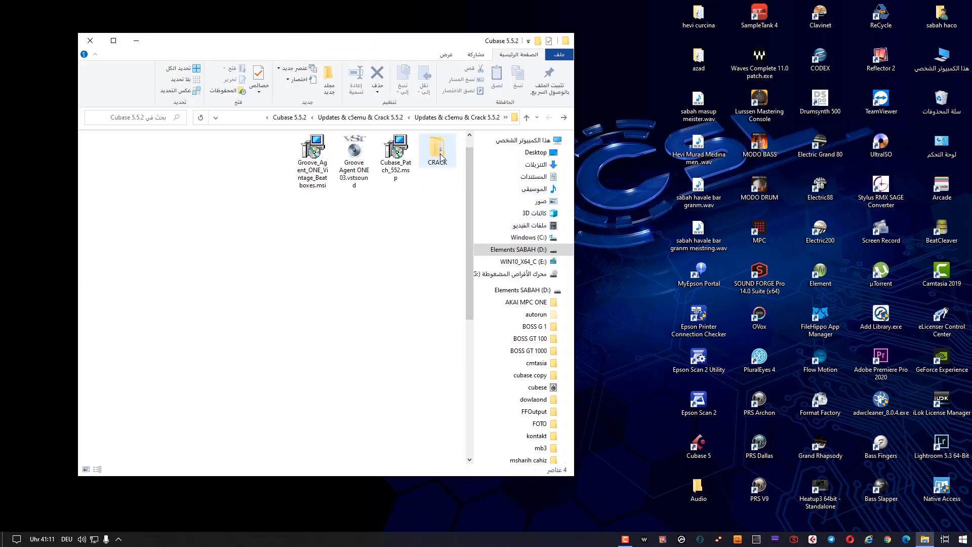
- Move the file window aside and go back to the outer Updates & c5emu & Crack 5.5.2 folder
drag(483, 45, 390, 33)
click(471, 106)
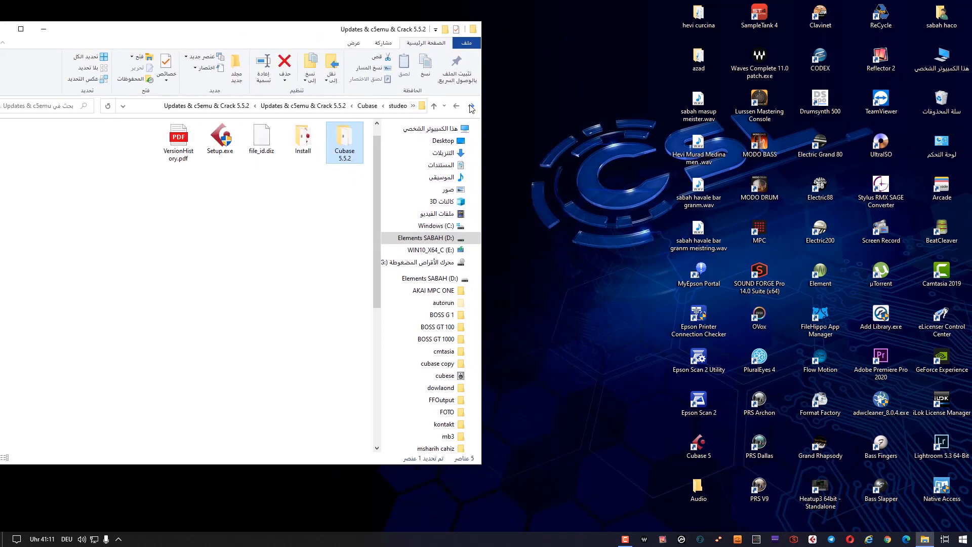
click(471, 106)
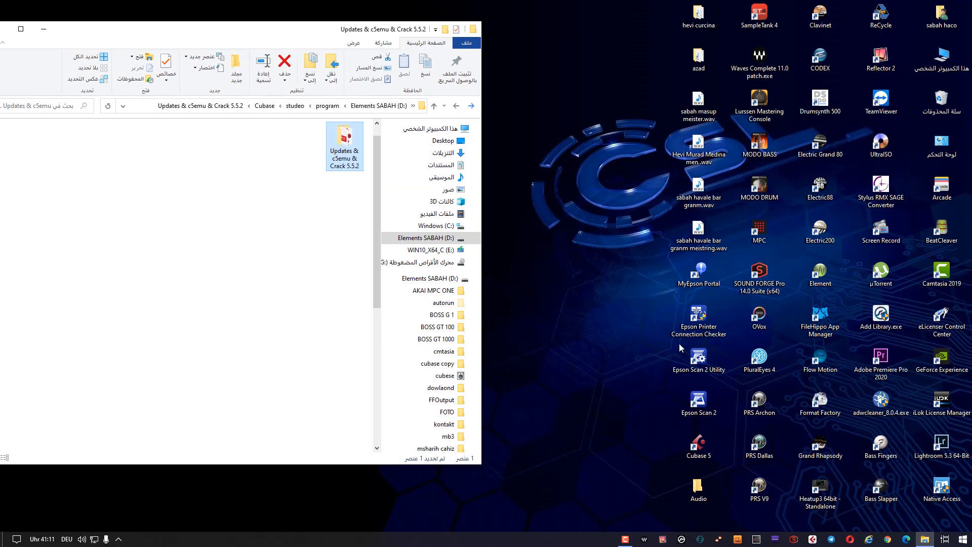
- Launch Cubase 5 from the desktop and create a new project from the Empty template, with its project window maximized
click(698, 448)
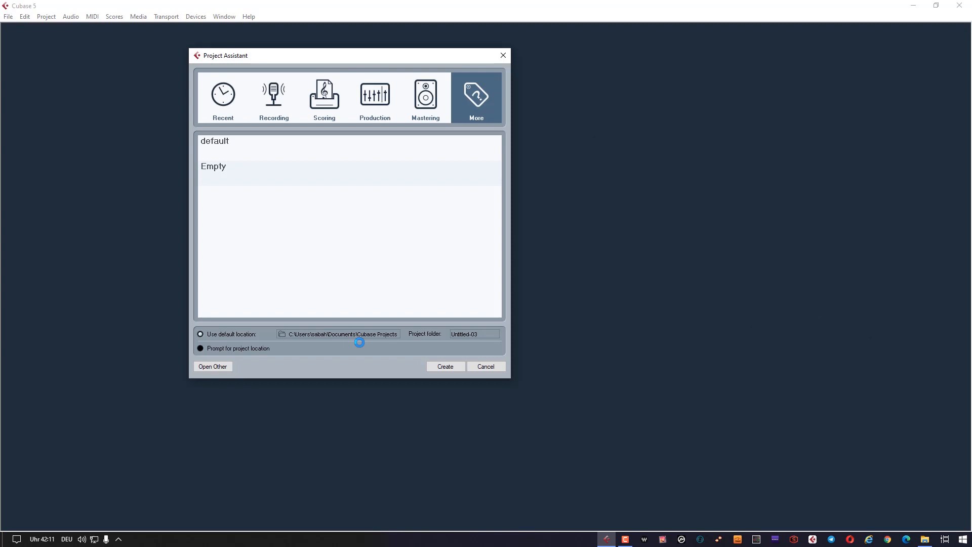
double_click(254, 178)
double_click(237, 28)
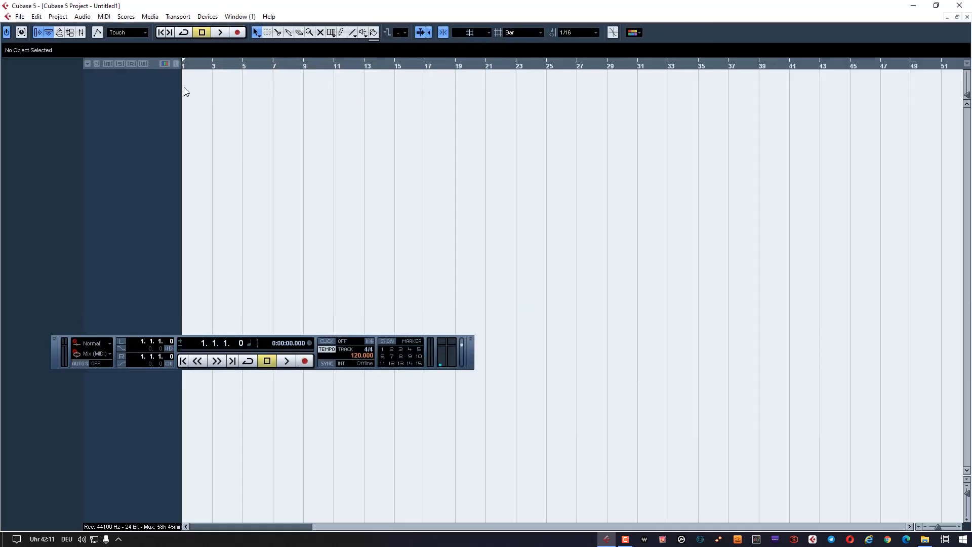
- Add one mono audio track to the project and increase its track height
right_click(116, 92)
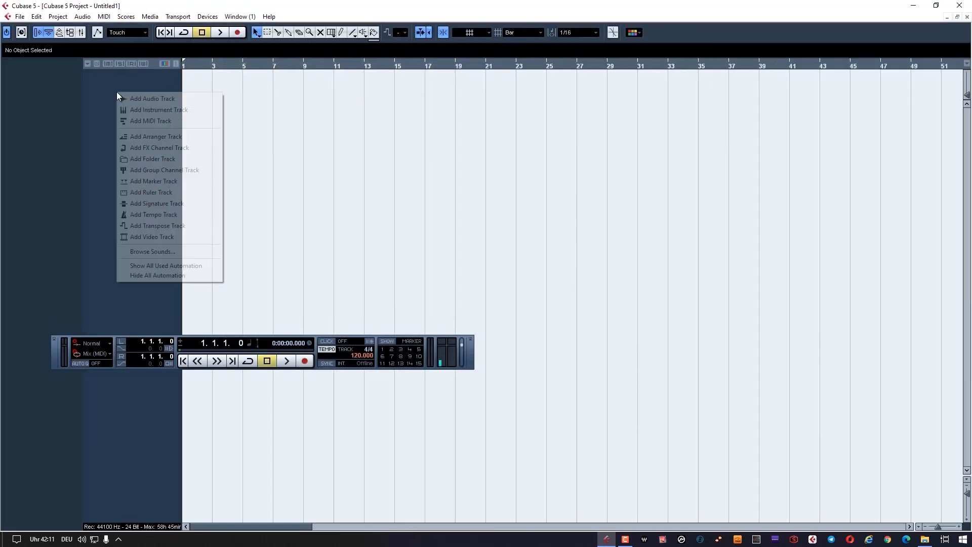
click(163, 100)
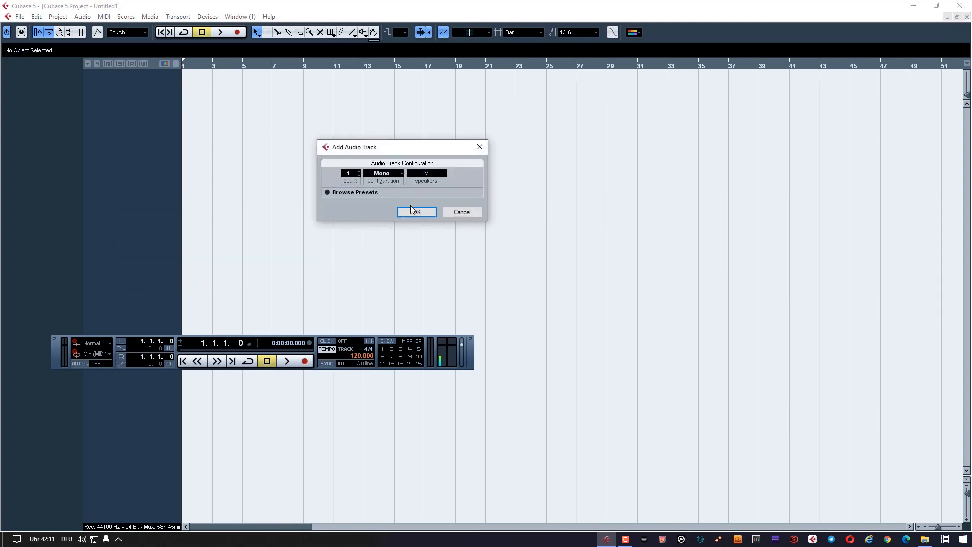
click(393, 175)
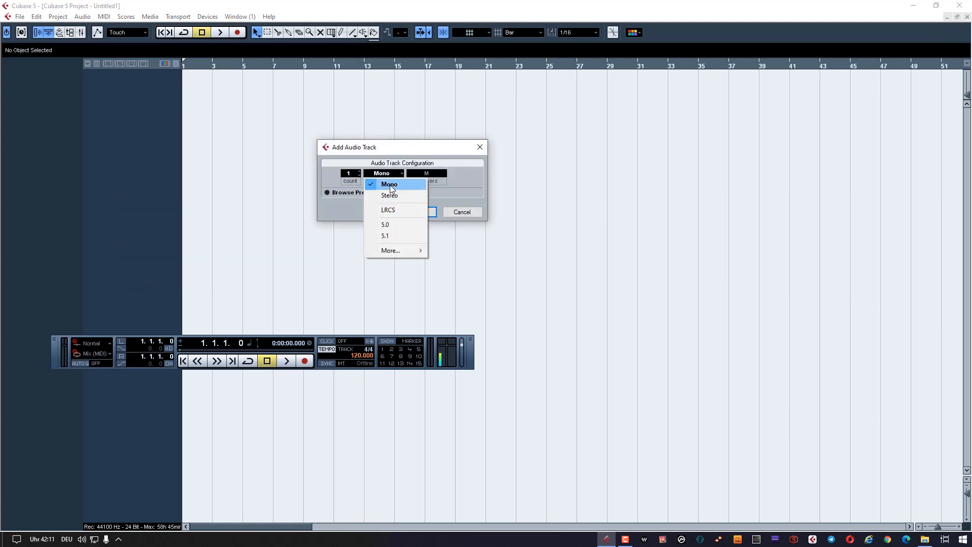
click(403, 148)
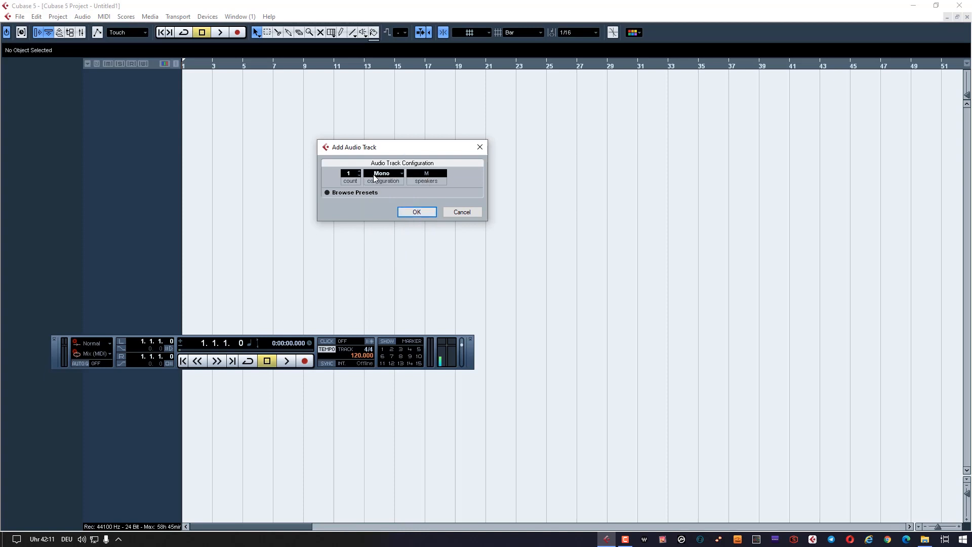
click(419, 214)
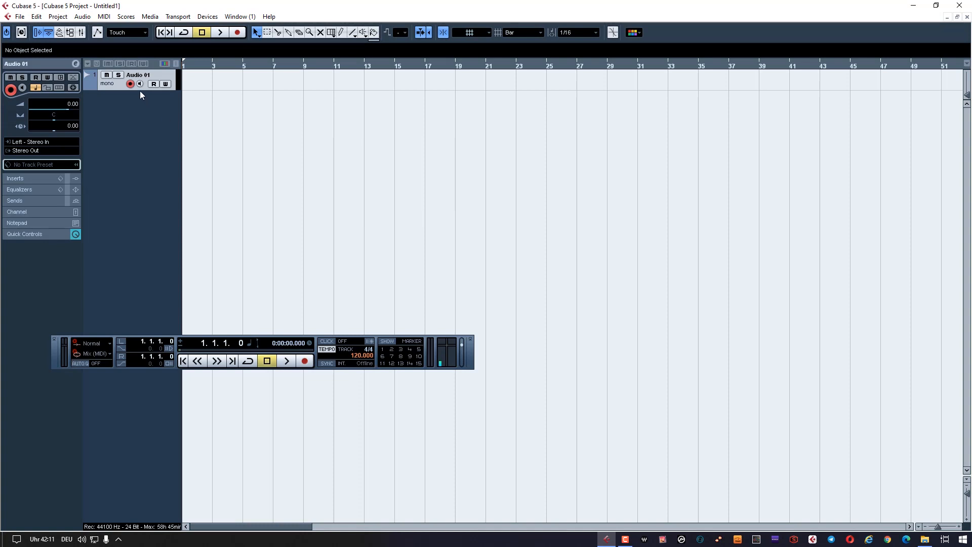
drag(139, 90, 141, 120)
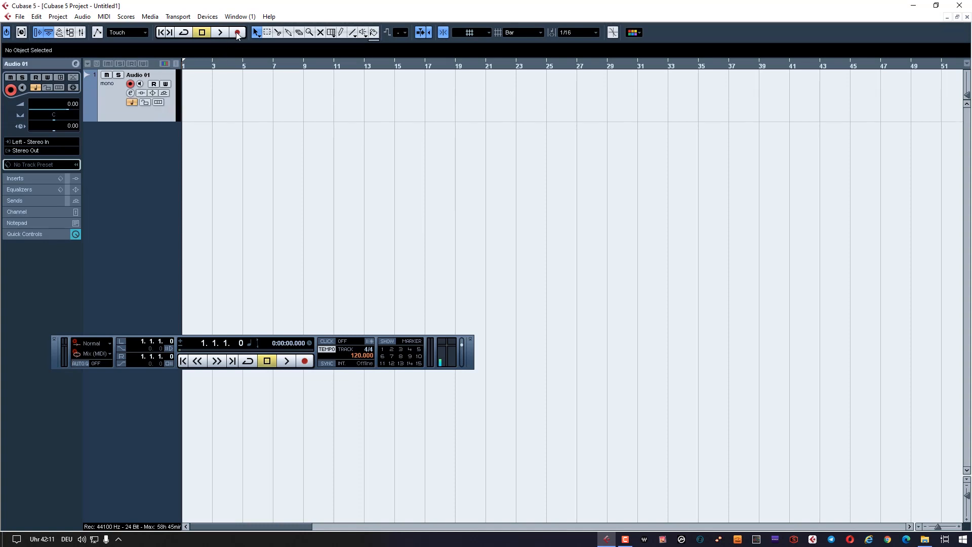
- Record a test take on the mono audio track from bar 1 to about bar 7 and play it back
click(236, 33)
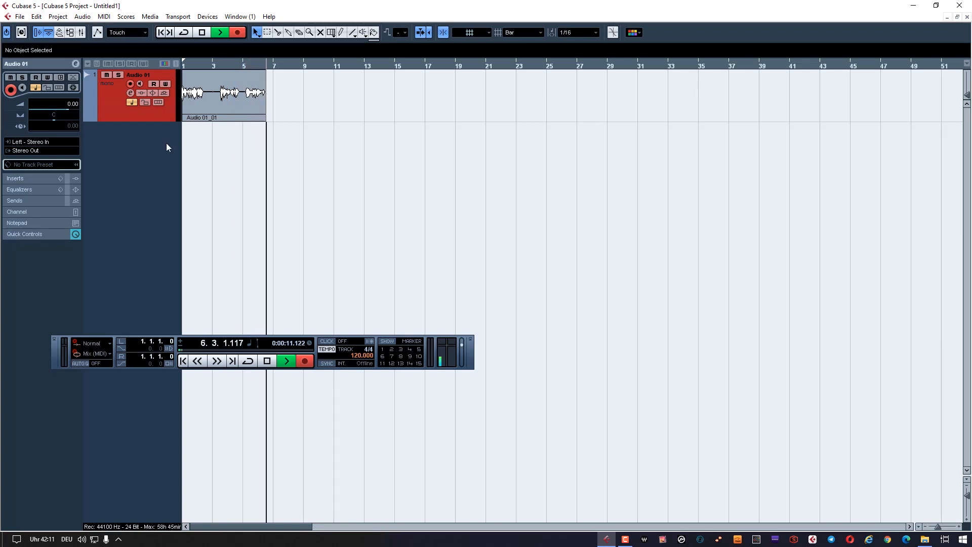
key(space)
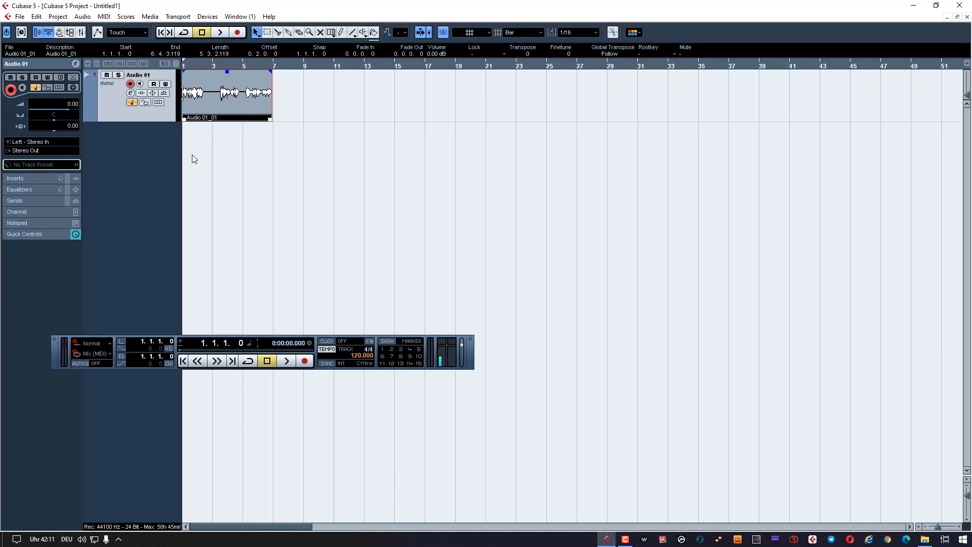
key(space)
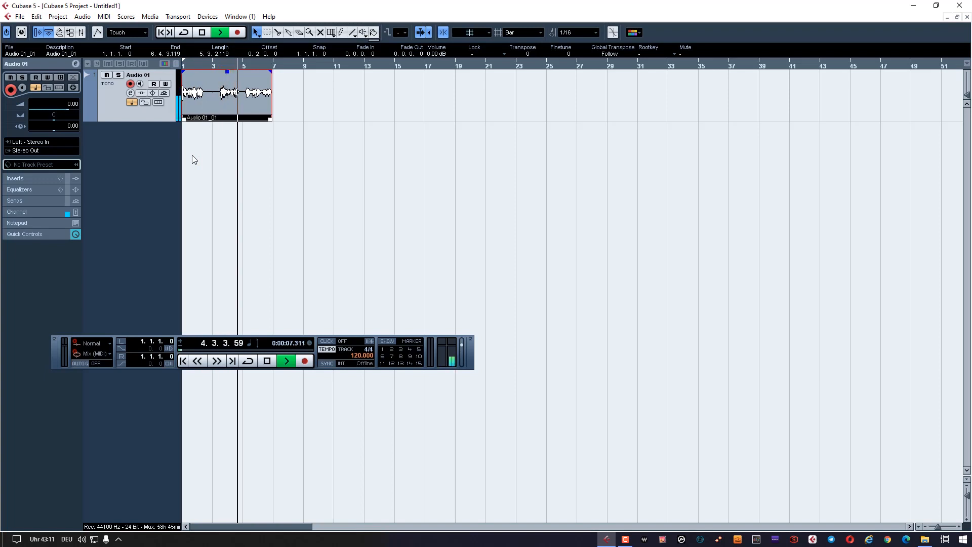
key(space)
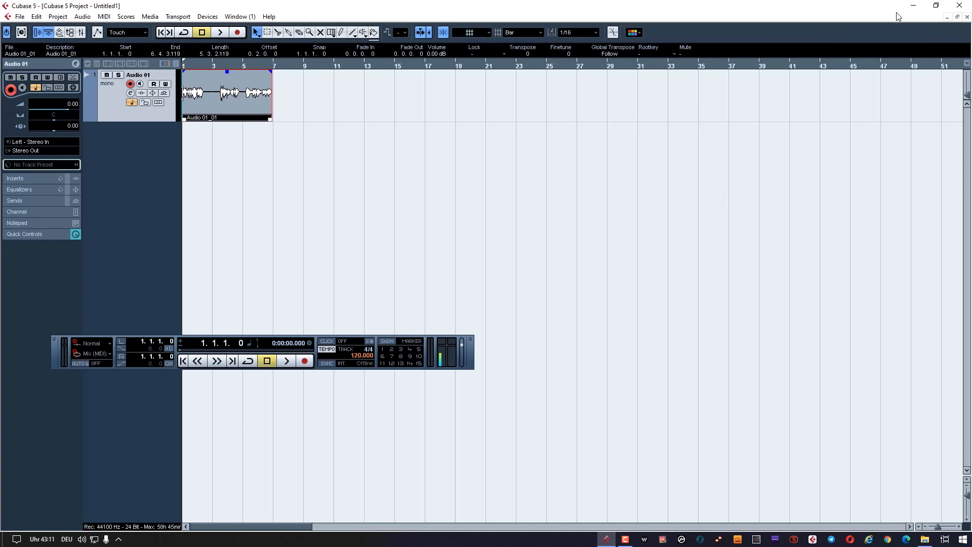
- Close Cubase 5 without saving the test project
click(959, 5)
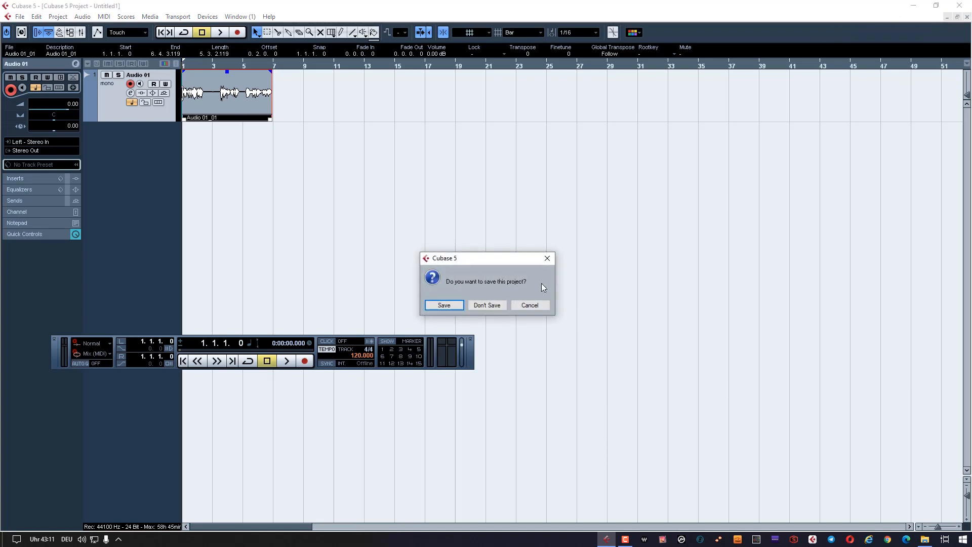
click(487, 305)
click(469, 307)
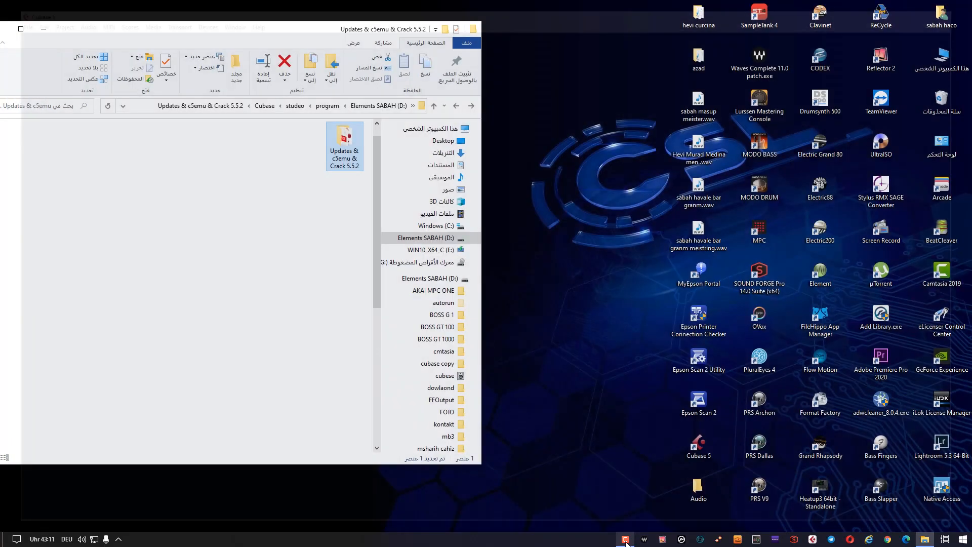
click(625, 540)
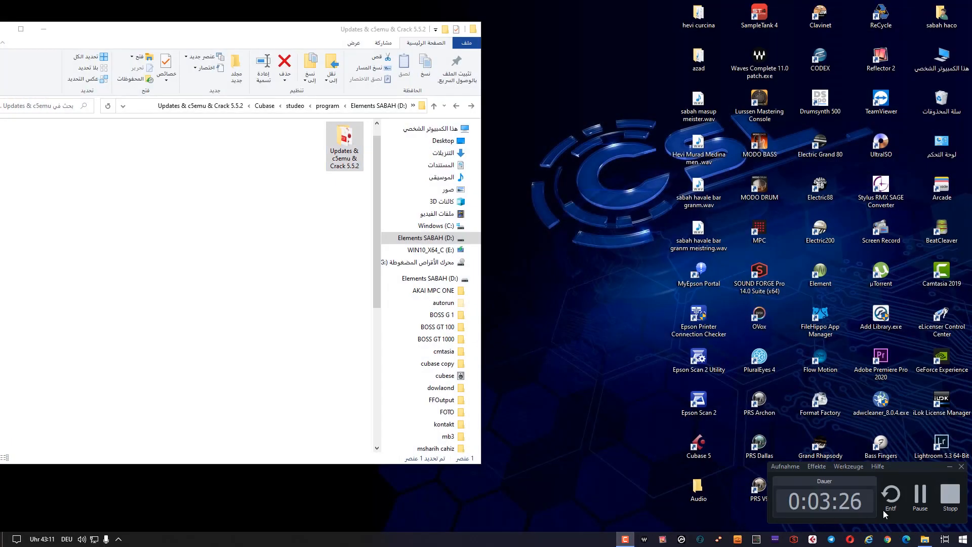